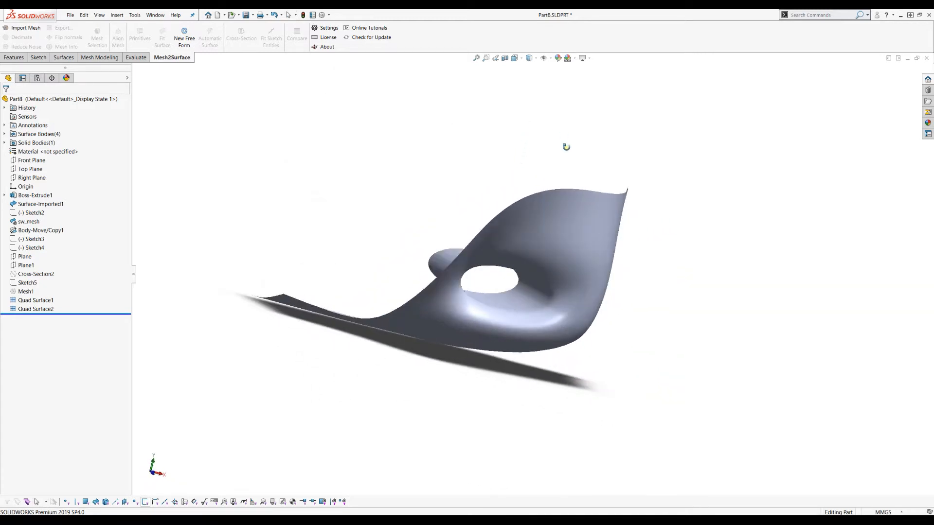
Open Quad Surface1 for free-form editing
click(36, 300)
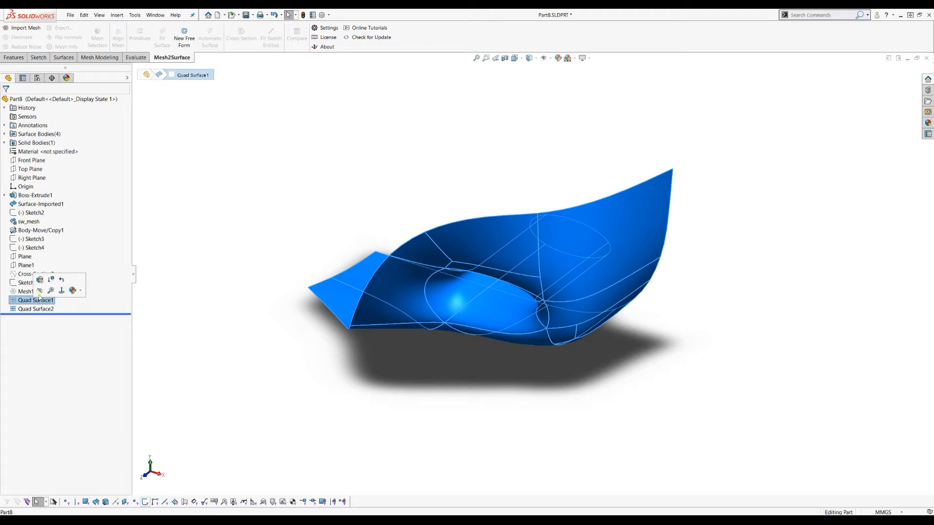
click(41, 281)
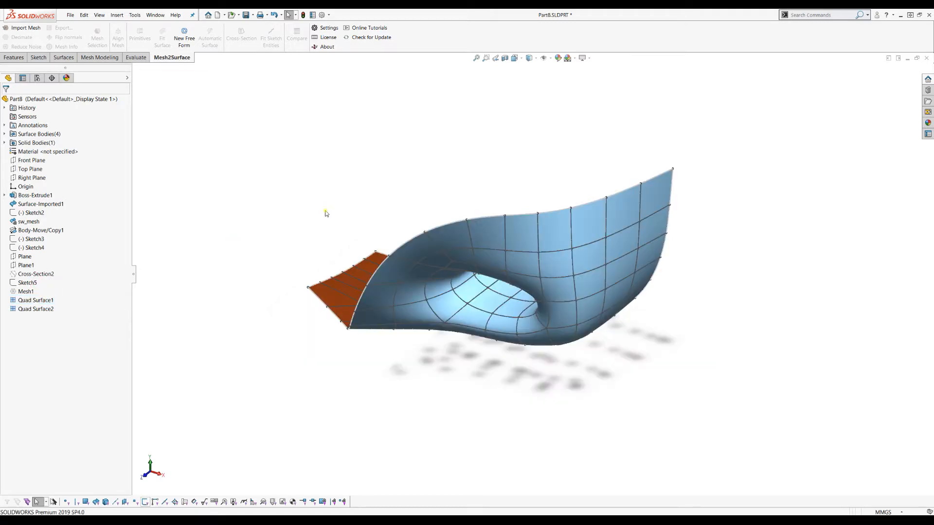
mouse_move(417, 181)
middle_down()
mouse_move(427, 189)
mouse_move(427, 177)
middle_up()
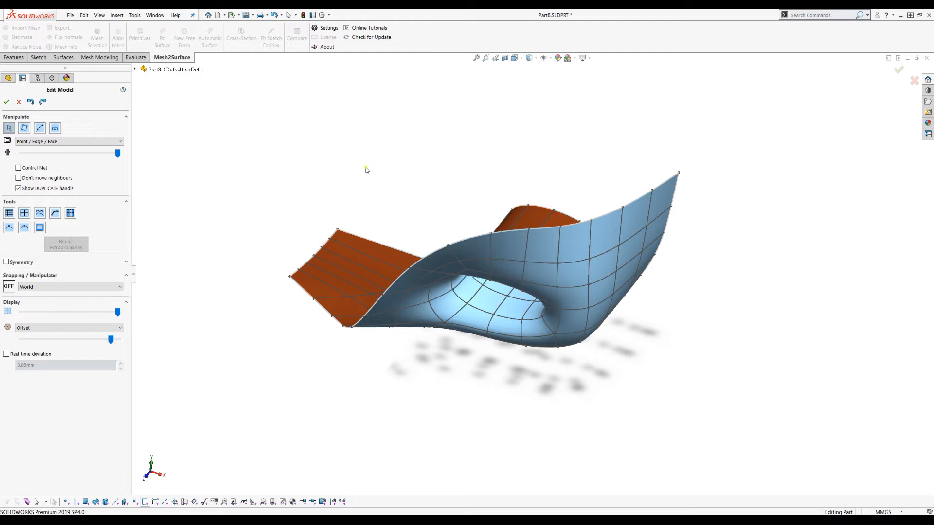
middle_drag(384, 191, 400, 227)
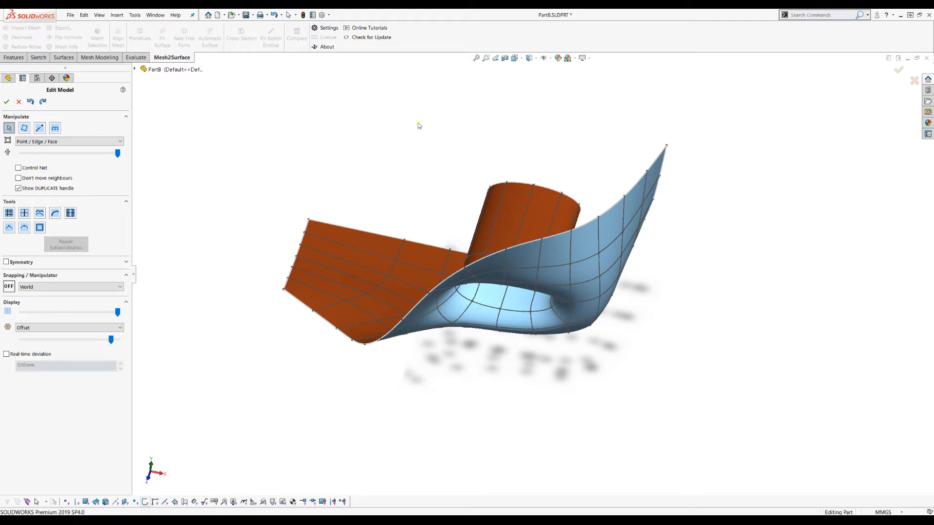
Start thickening the whole free form and compare the outward and inward thickening directions
click(39, 228)
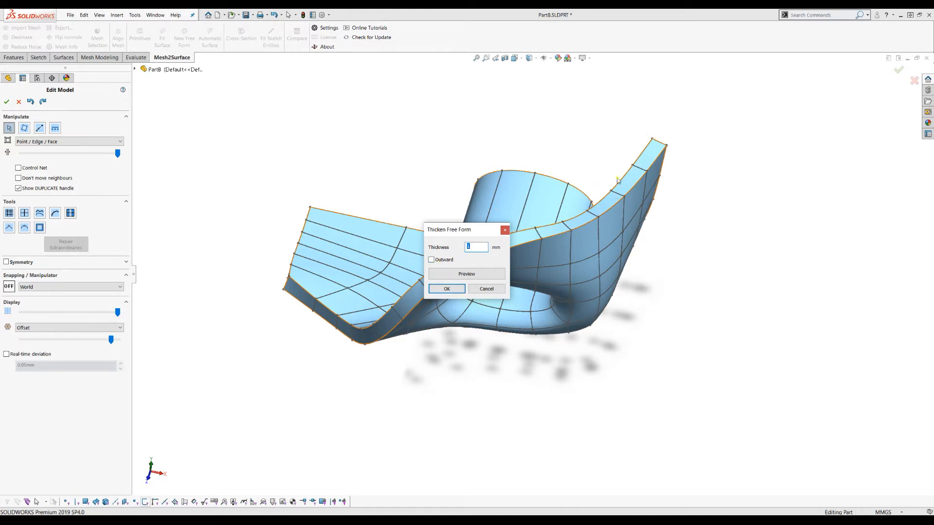
click(431, 261)
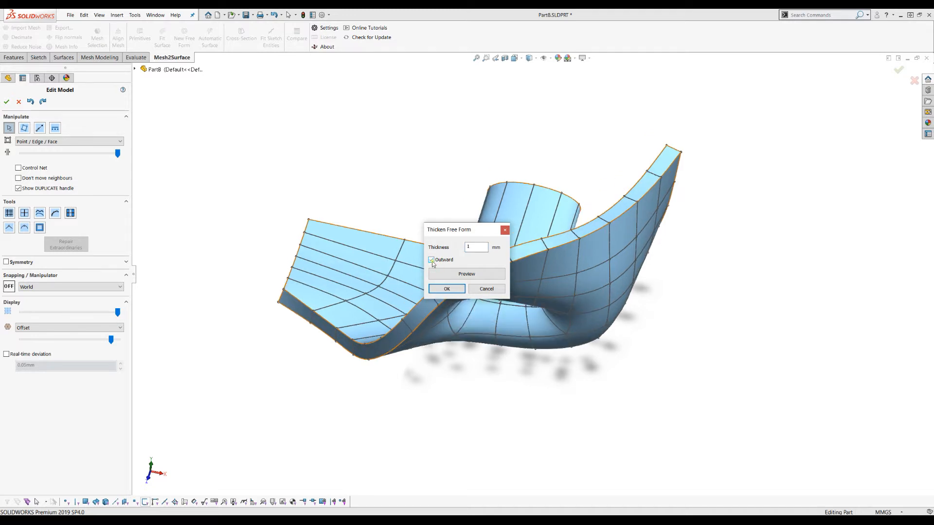
click(431, 260)
click(431, 260)
click(431, 260)
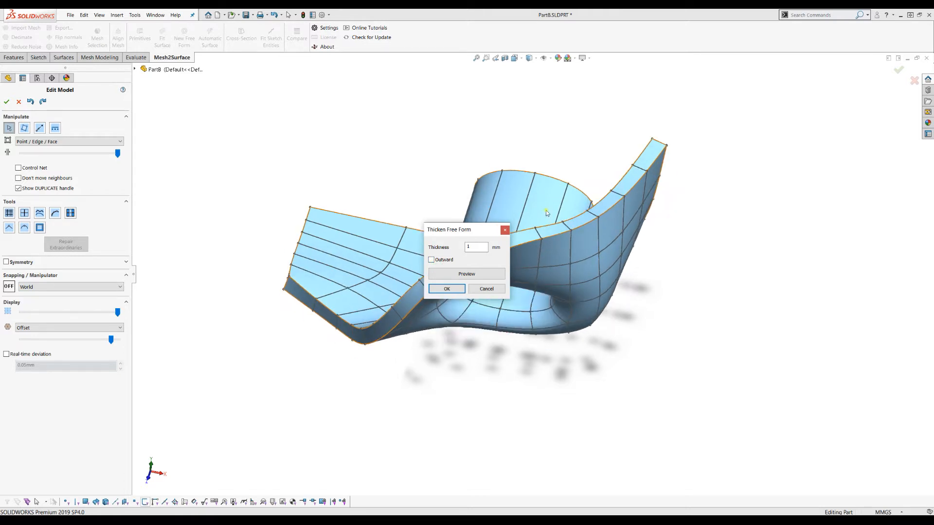
Thicken the free form inward by 0.5 mm after previewing the thickness
drag(474, 248, 454, 249)
text(0.5)
click(479, 276)
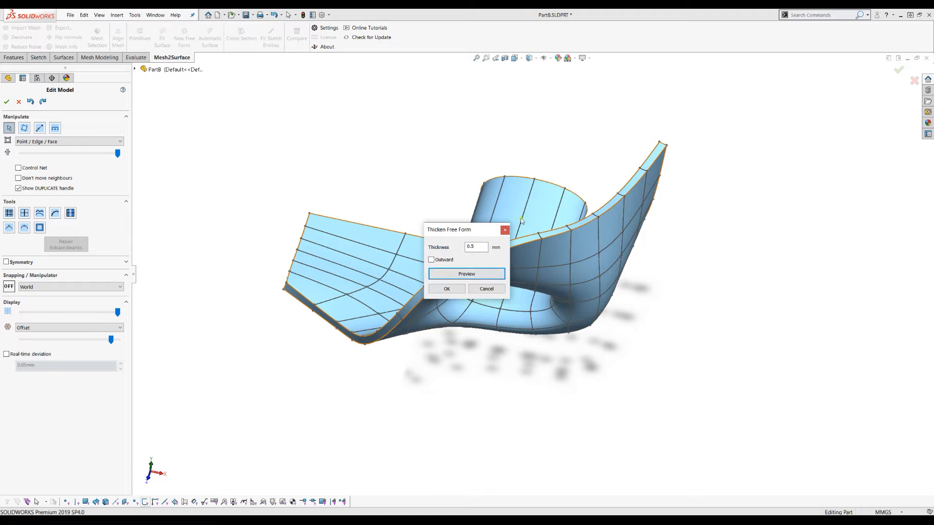
click(449, 290)
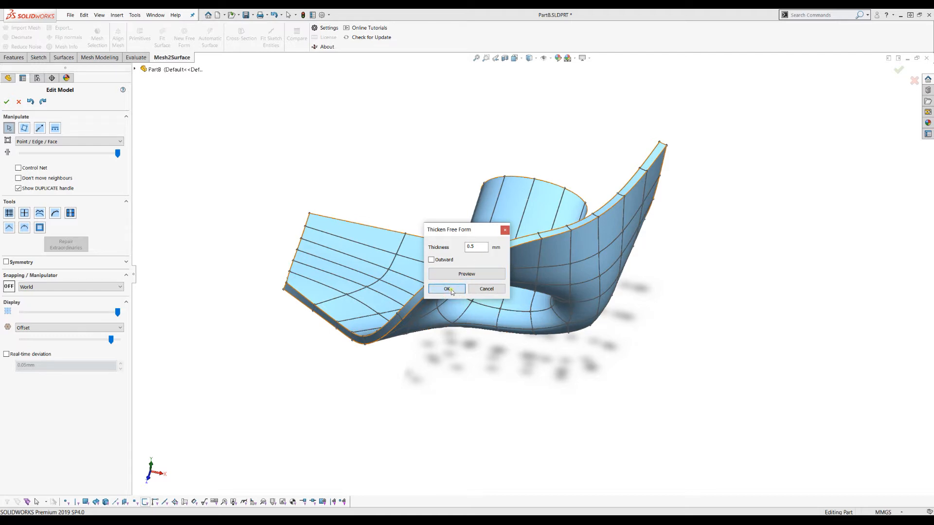
middle_drag(431, 225, 440, 260)
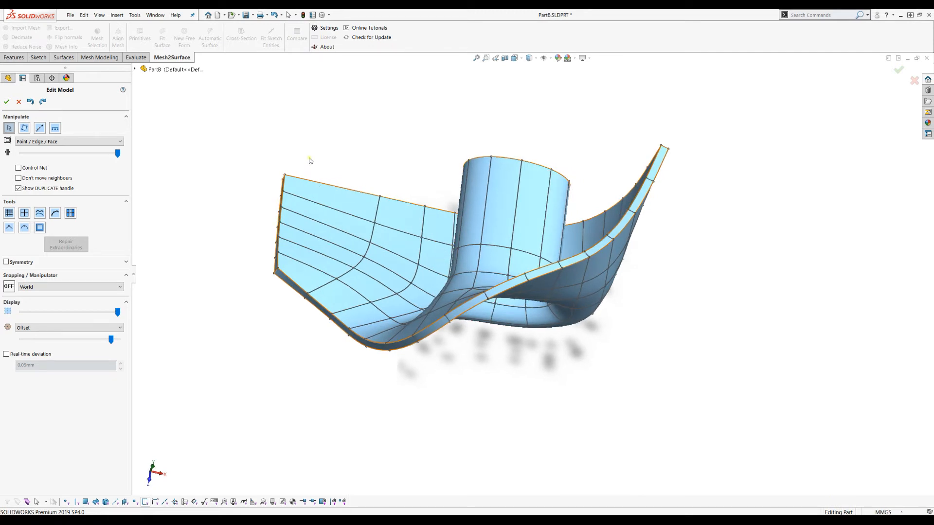
Undo the 0.5 mm thickening and thicken the free form inward by 2 mm instead
click(30, 102)
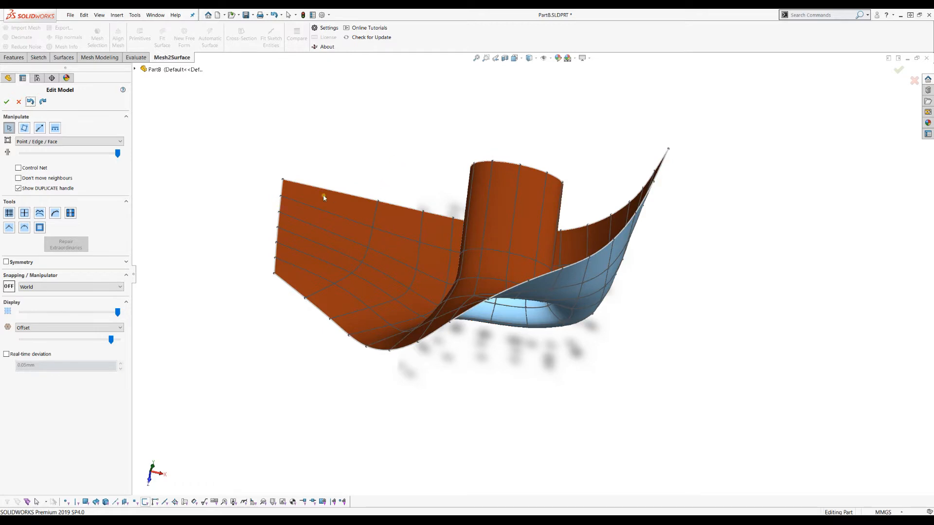
click(41, 229)
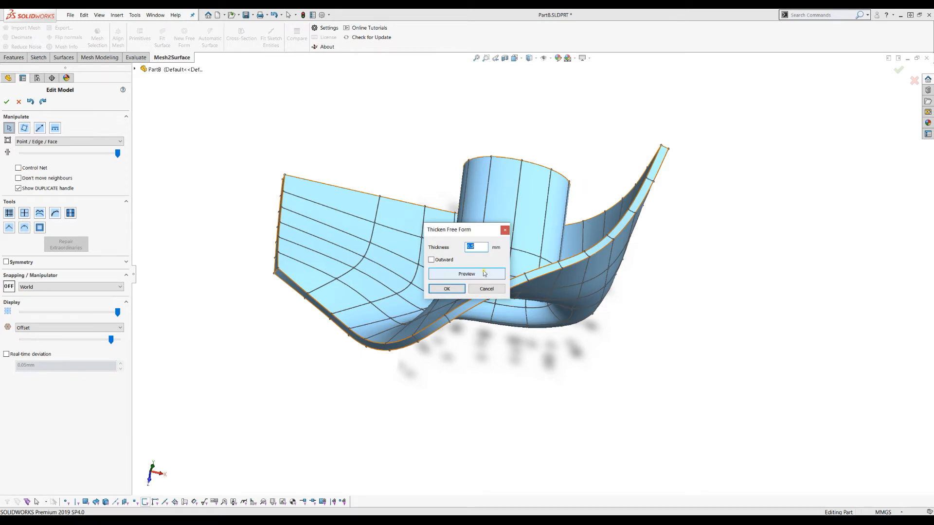
text(2)
click(472, 275)
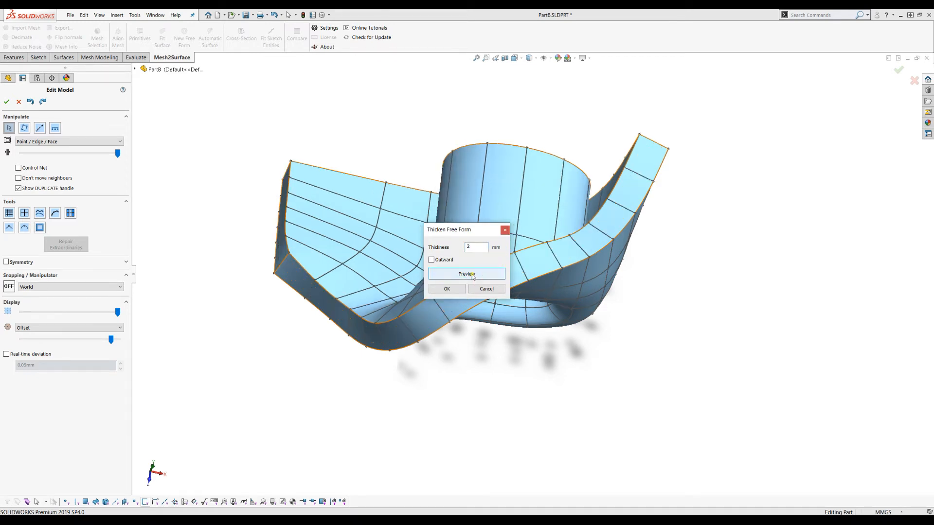
click(447, 289)
middle_drag(460, 259, 467, 319)
scroll(485, 273, up, 3)
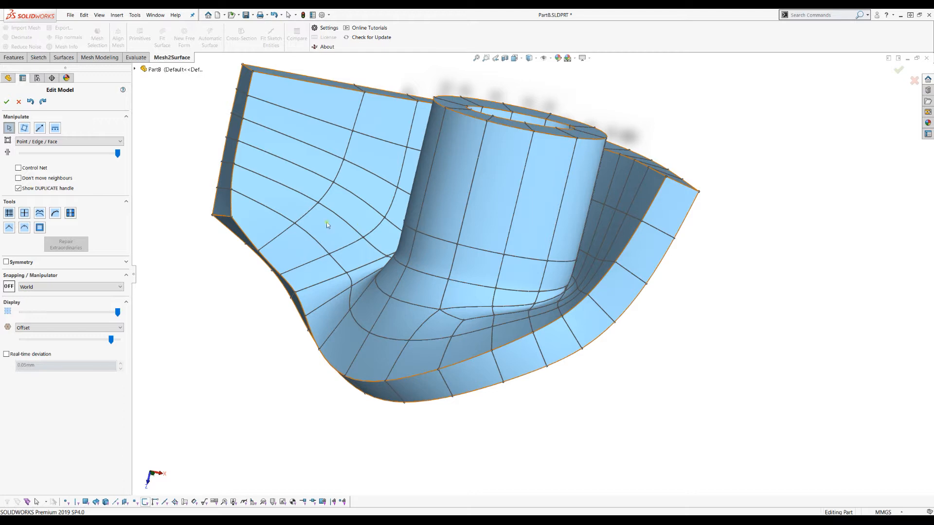
Show the control net, shift a corner control point on the thickened flange, and discard the Quad Surface1 edits
click(22, 169)
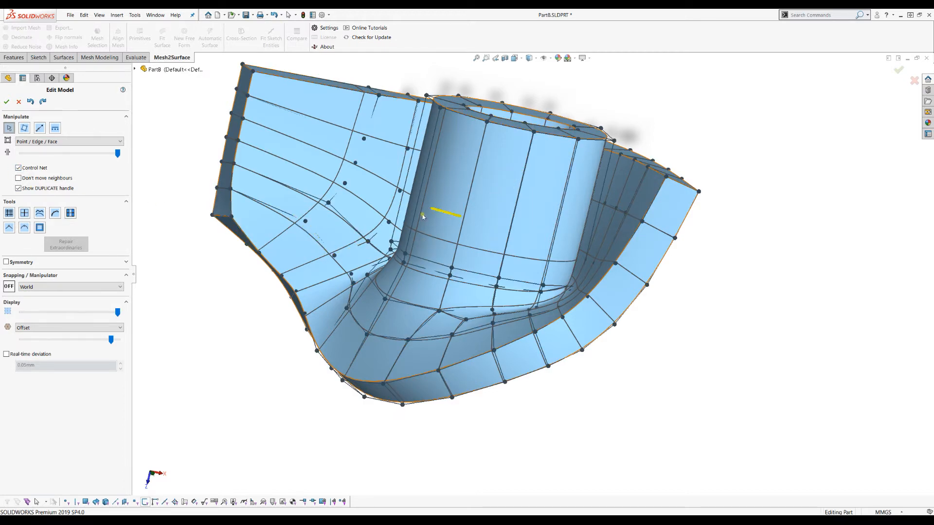
click(231, 216)
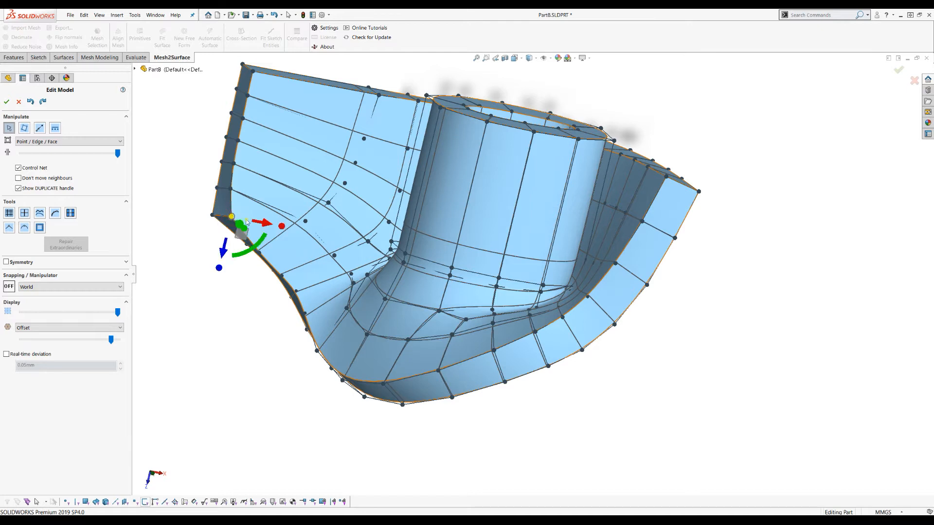
drag(269, 228, 264, 227)
click(19, 102)
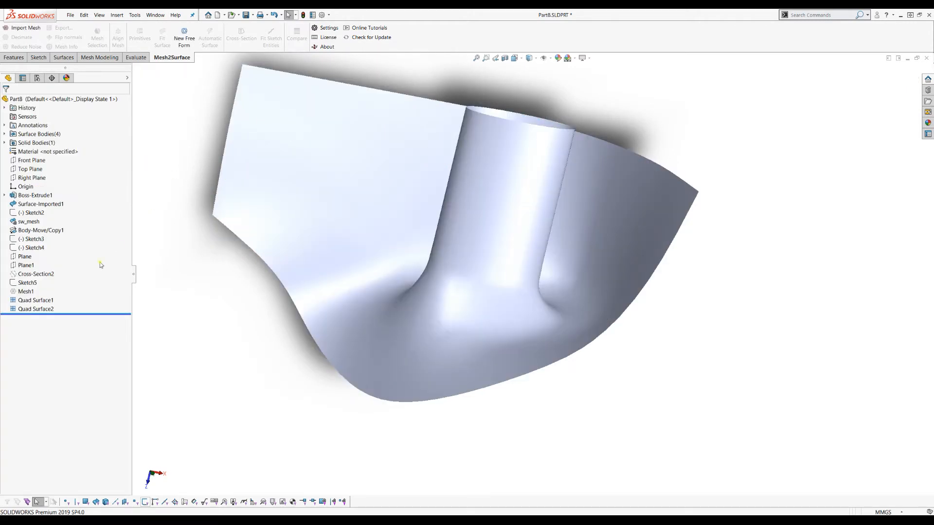
Hide Quad Surface1 and show Quad Surface2 in its place
right_click(37, 300)
click(45, 291)
click(39, 309)
right_click(43, 310)
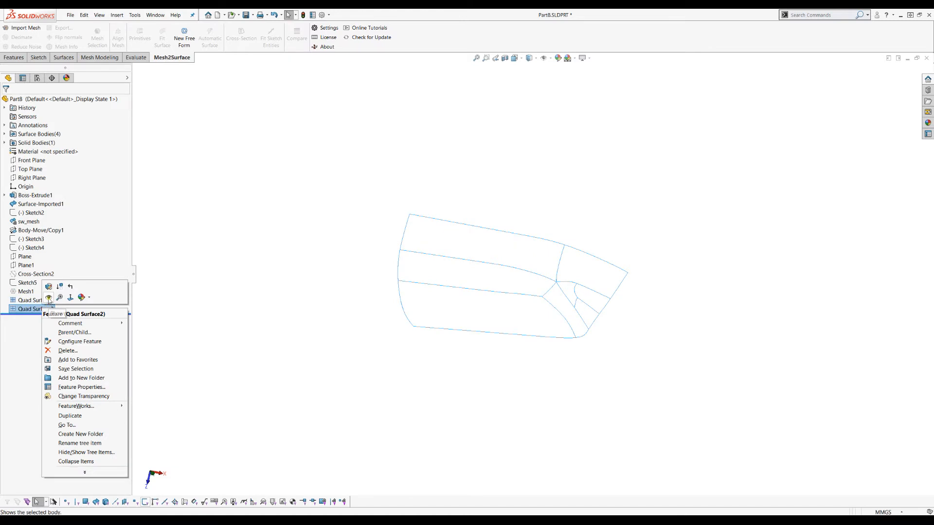
click(48, 299)
Examine Quad Surface2 from several sides, especially the tight curvature at its upturned end
mouse_move(423, 244)
middle_down()
mouse_move(450, 155)
mouse_move(404, 188)
mouse_move(551, 327)
middle_up()
scroll(552, 327, down, 4)
middle_drag(513, 267, 553, 170)
key(Escape)
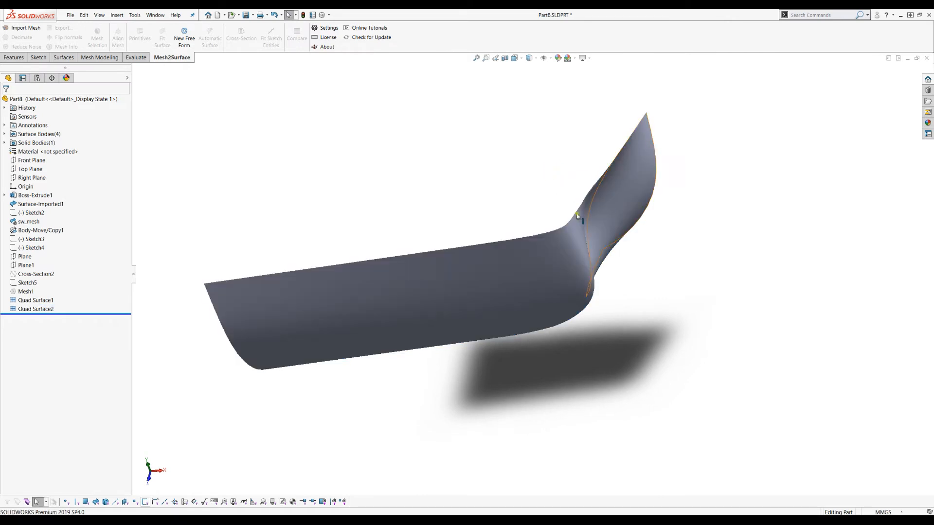
middle_drag(479, 152, 428, 116)
middle_drag(385, 270, 259, 339)
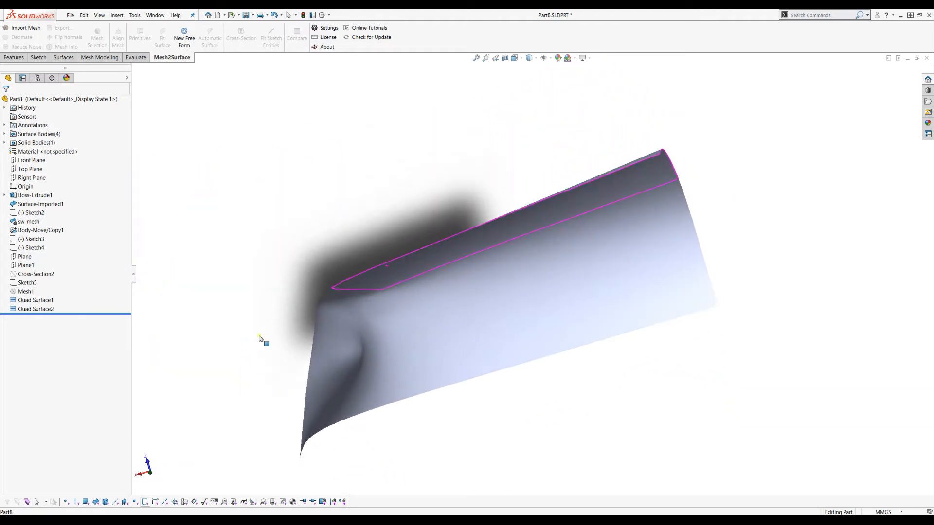
scroll(274, 372, down, 2)
mouse_move(465, 368)
middle_down()
mouse_move(464, 377)
mouse_move(470, 364)
mouse_move(476, 370)
middle_up()
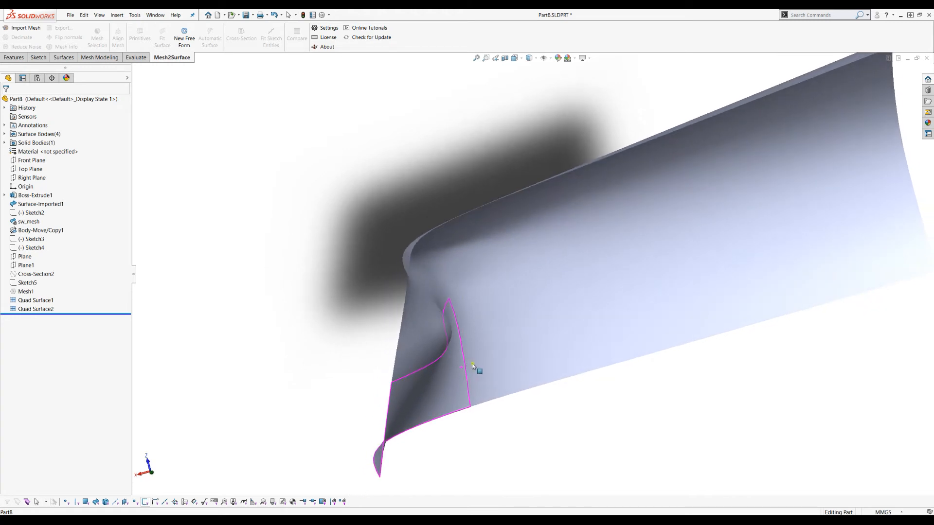
Try to thicken Quad Surface2 by 1 mm with the standard surface Thicken feature
click(37, 309)
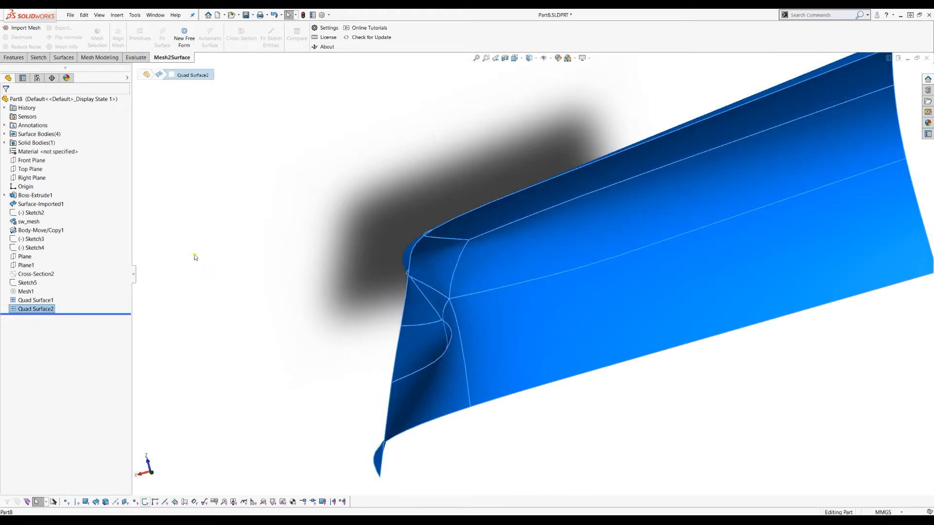
click(63, 58)
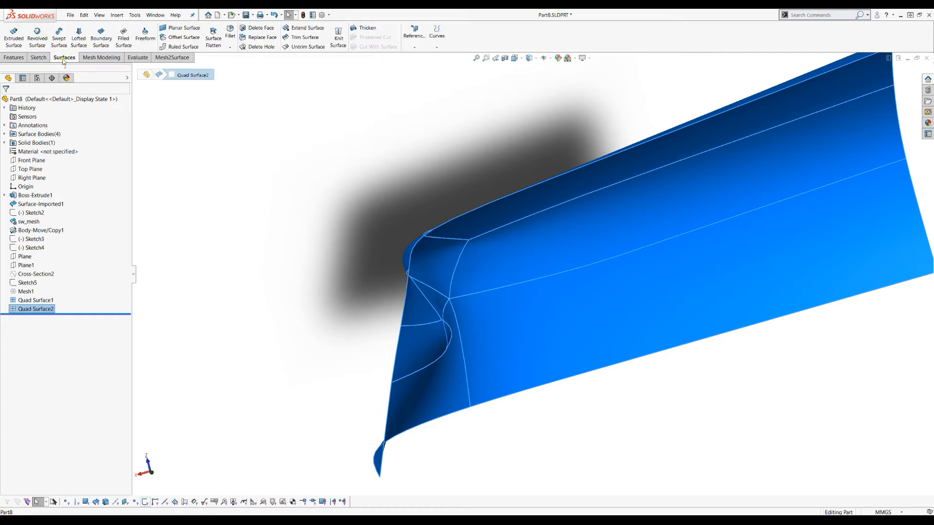
click(365, 28)
click(46, 161)
text(1)
key(Return)
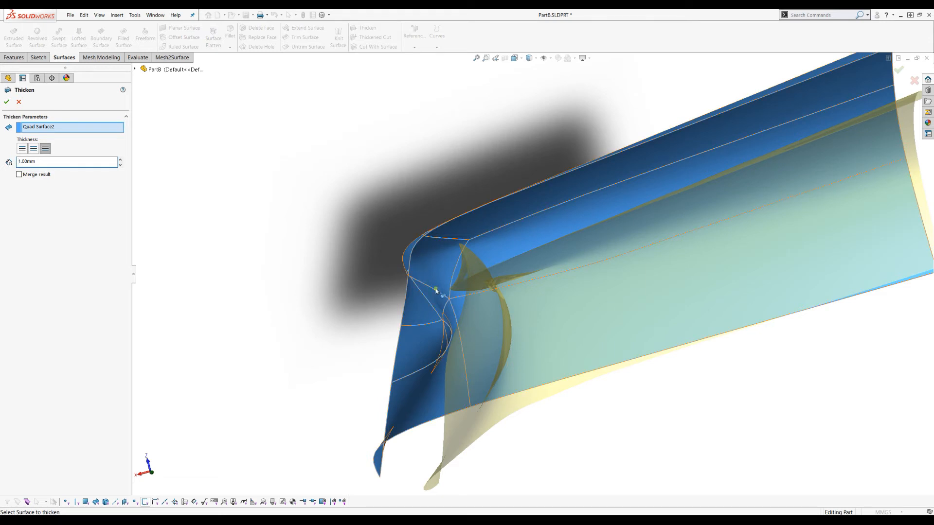
scroll(511, 306, down, 1)
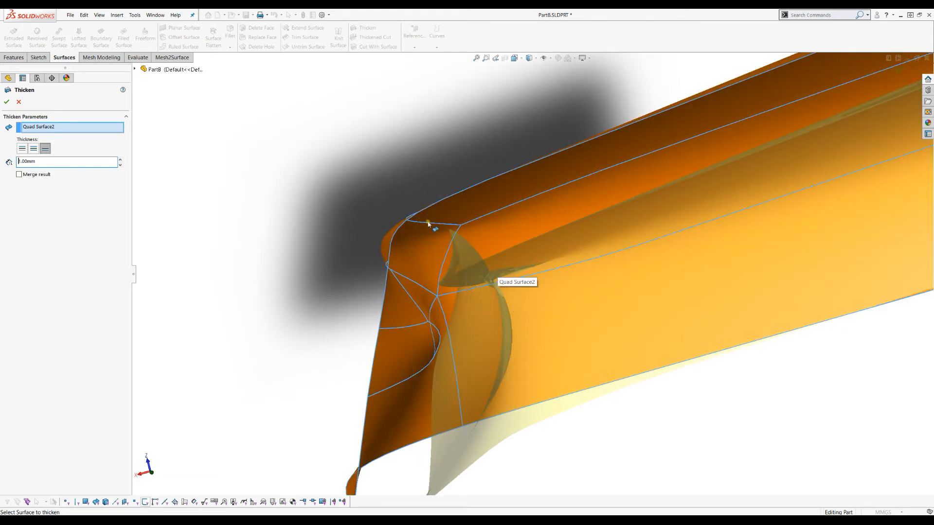
middle_drag(461, 321, 457, 310)
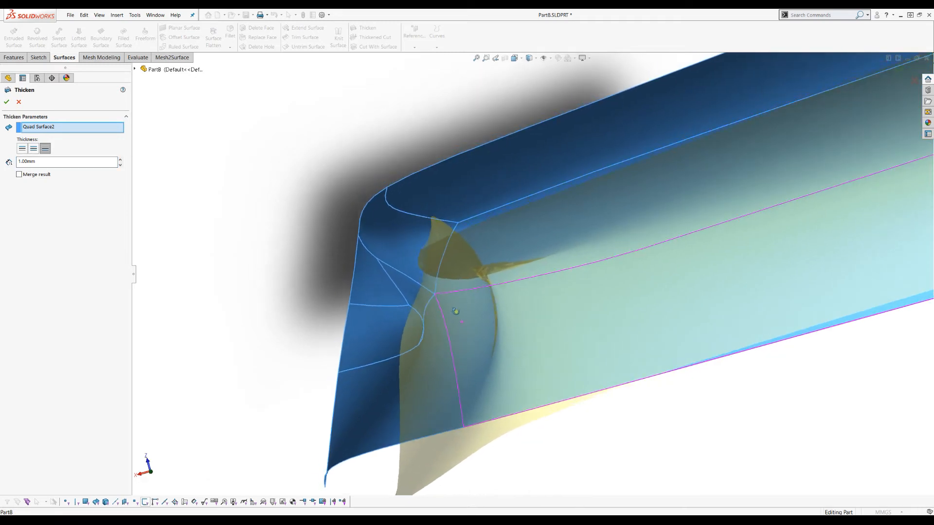
click(6, 102)
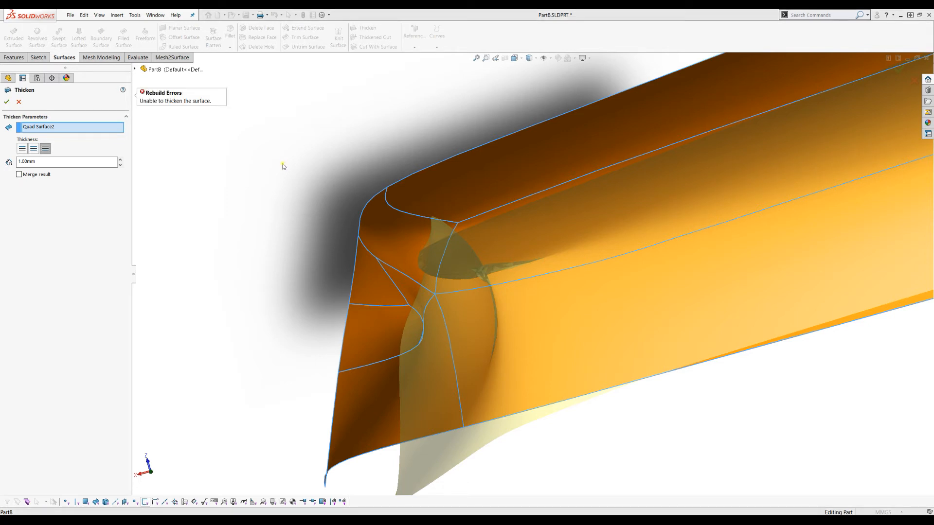
click(18, 102)
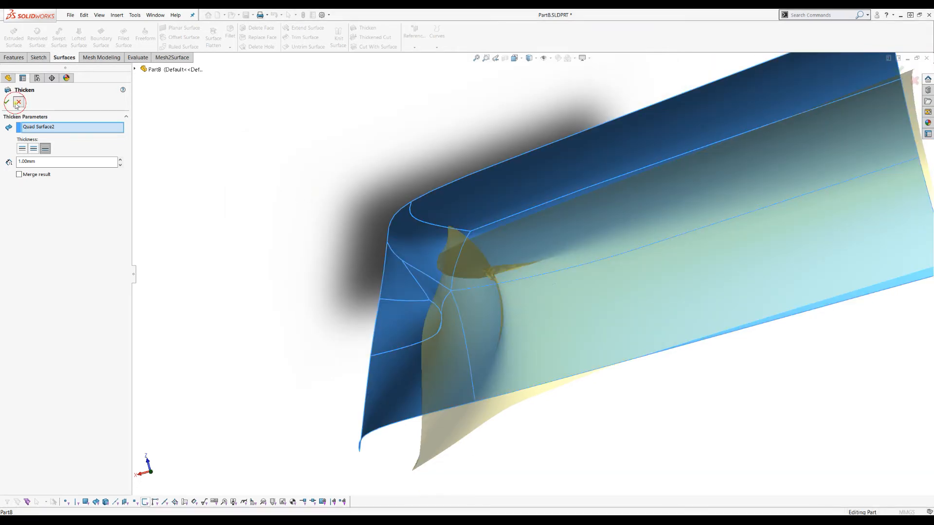
Open Quad Surface2 for free-form editing and thicken it inward by 1 mm
middle_drag(310, 222, 318, 230)
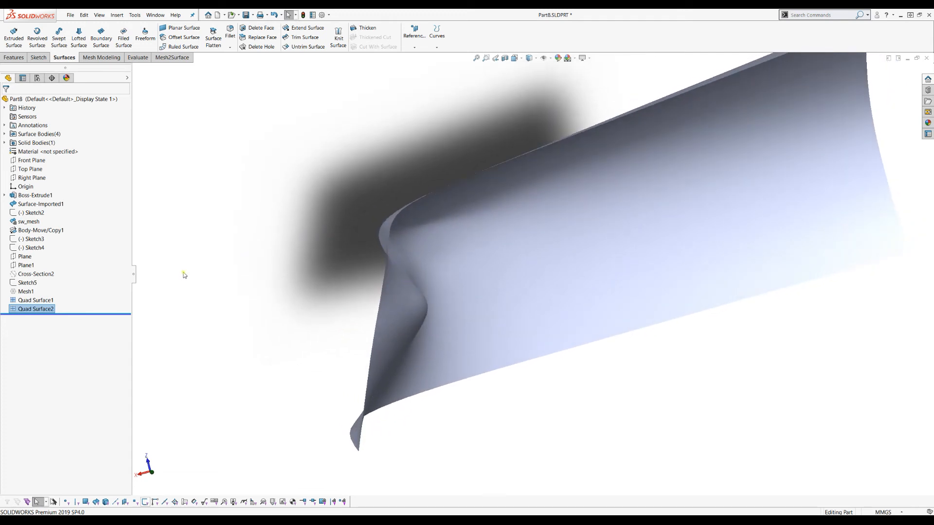
right_click(44, 310)
click(49, 286)
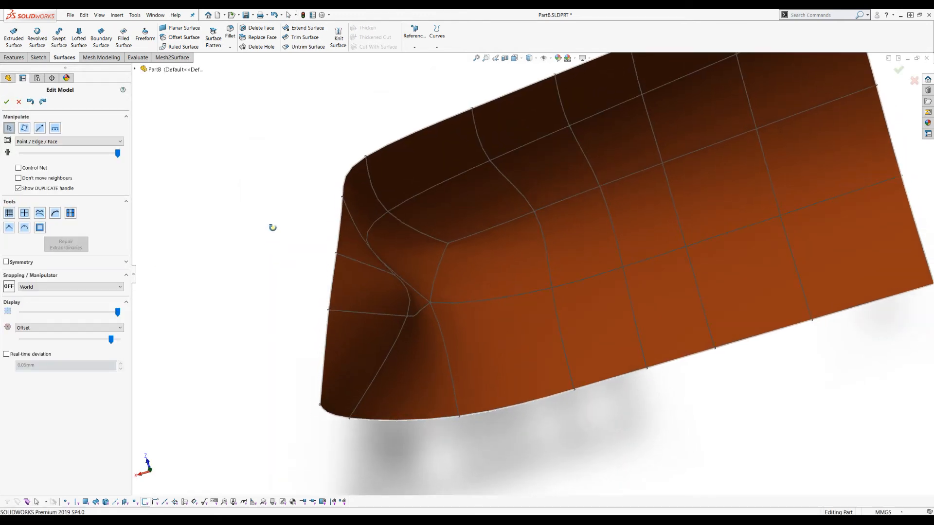
click(40, 227)
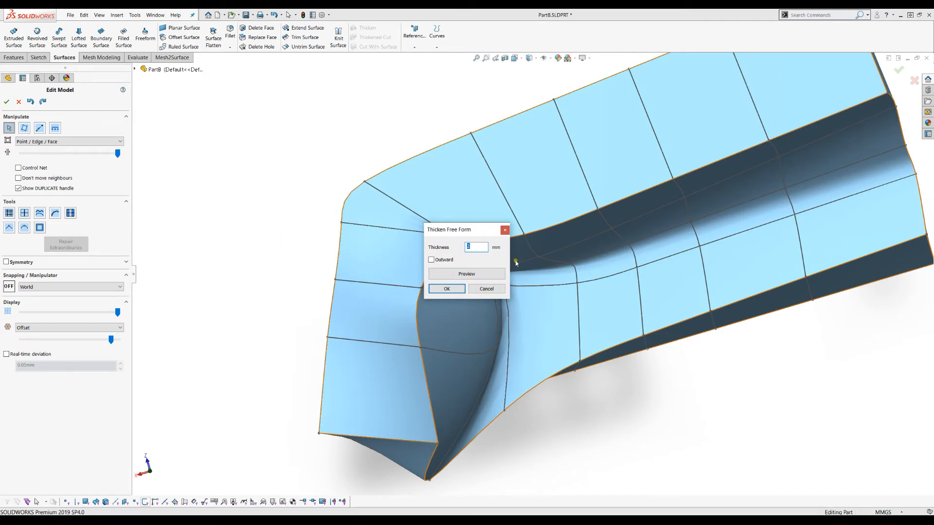
click(484, 273)
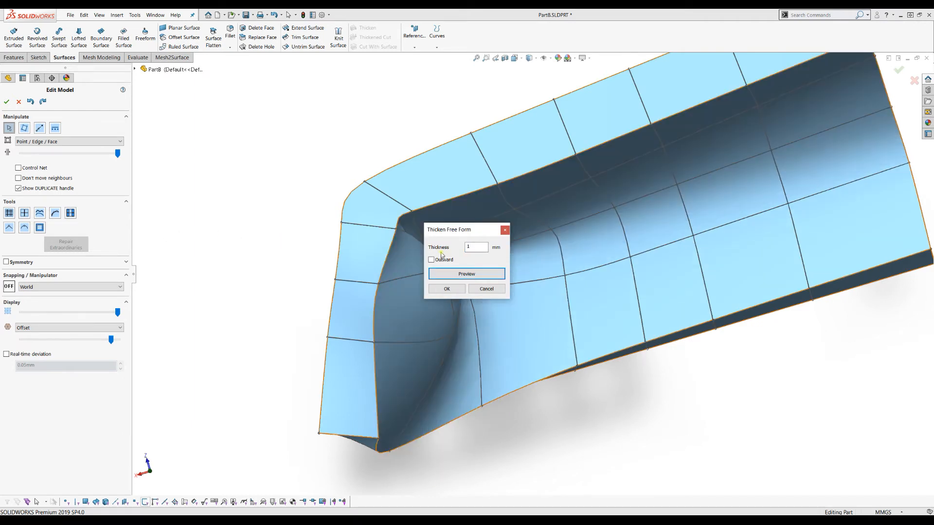
click(449, 289)
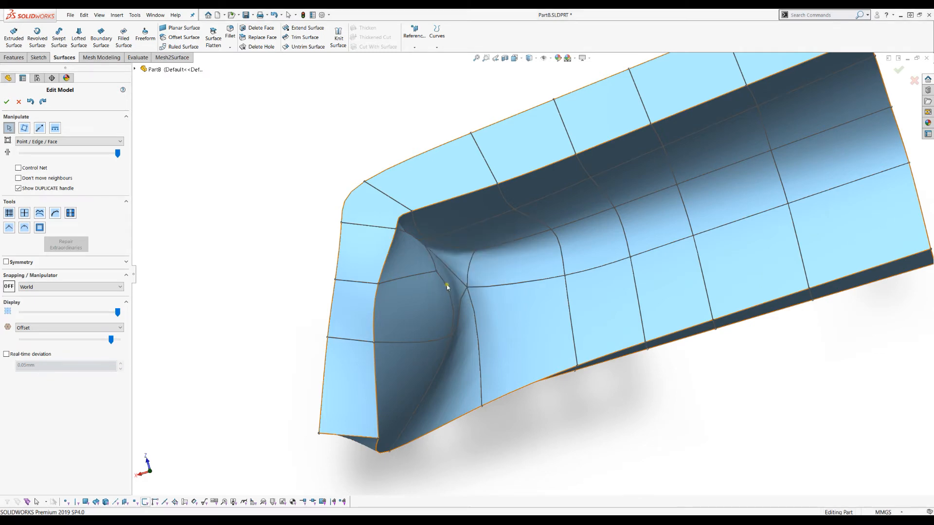
Move the vertex at the tight inner corner of the thickened free form to reshape the area
middle_drag(454, 287, 362, 261)
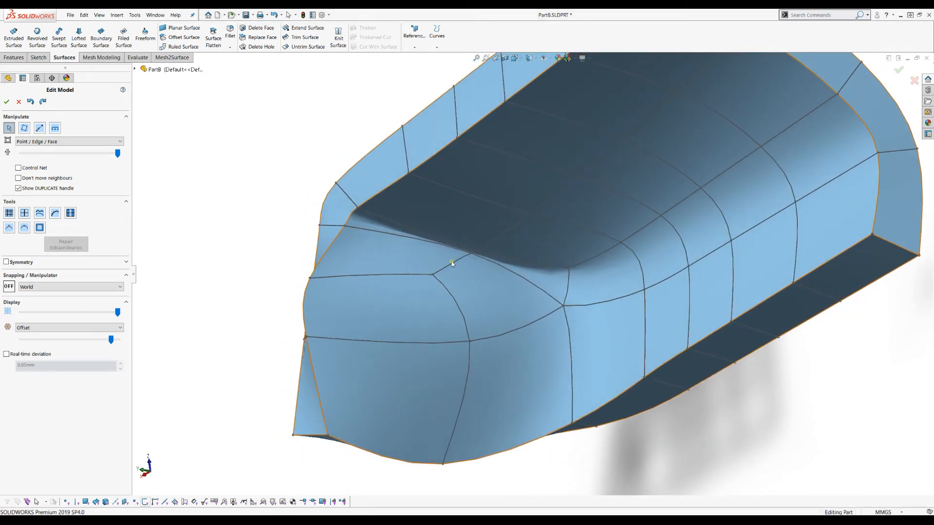
click(471, 253)
drag(449, 269, 428, 281)
middle_drag(294, 285, 285, 201)
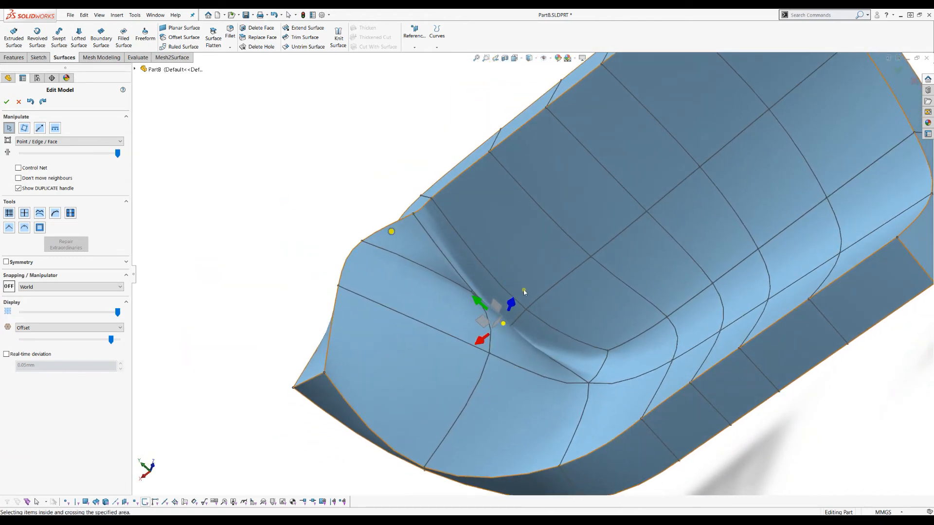
Reposition the vertices around the tight inner corner to smooth the pinched area of the thickened free form
scroll(525, 290, down, 1)
scroll(535, 313, down, 1)
click(530, 319)
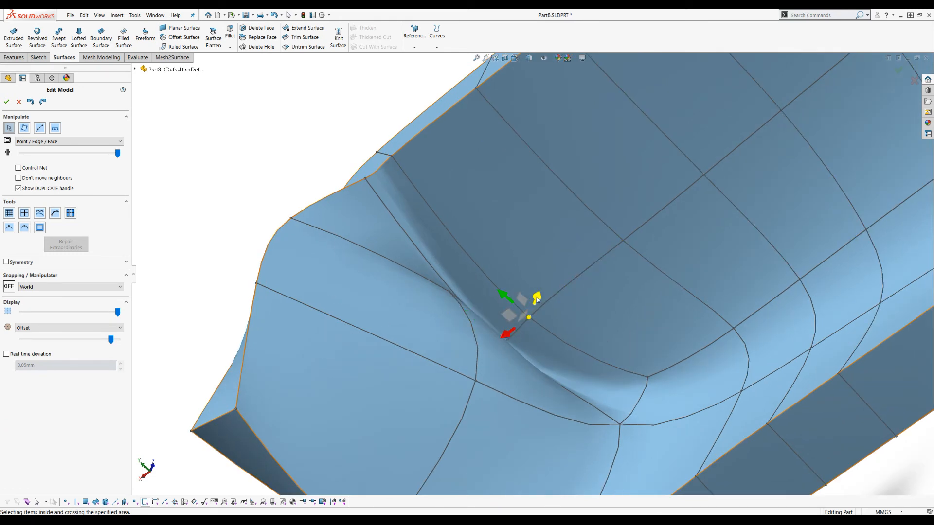
drag(537, 298, 545, 295)
middle_drag(570, 360, 510, 363)
click(501, 345)
drag(482, 358, 458, 384)
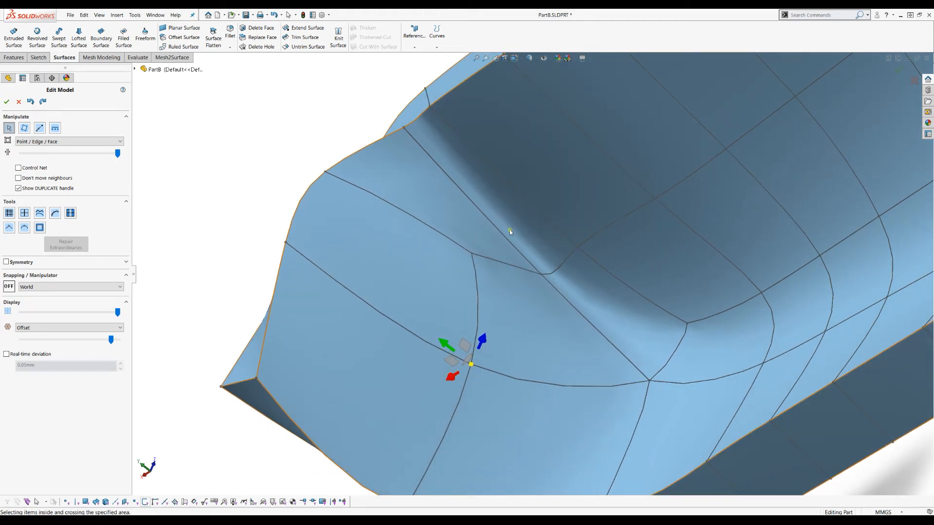
middle_drag(523, 246, 559, 236)
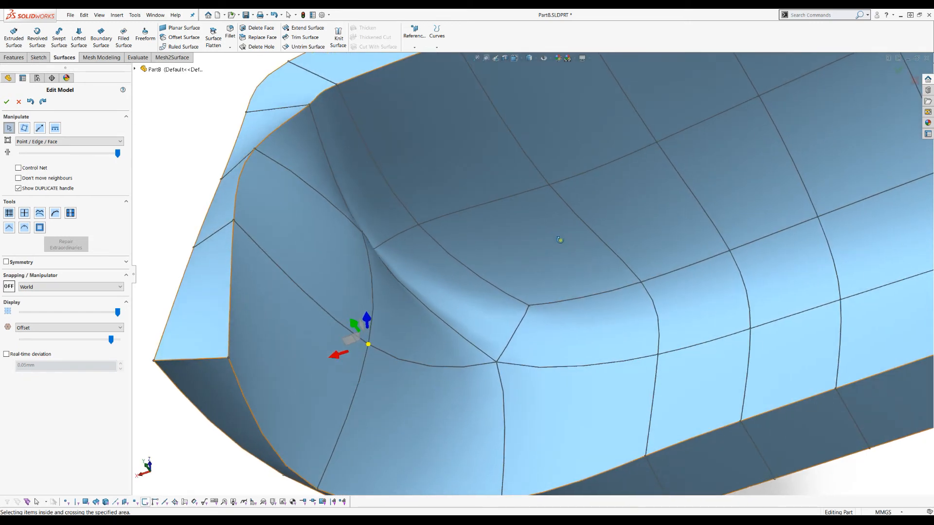
drag(385, 234, 428, 224)
scroll(383, 186, up, 1)
scroll(601, 173, up, 1)
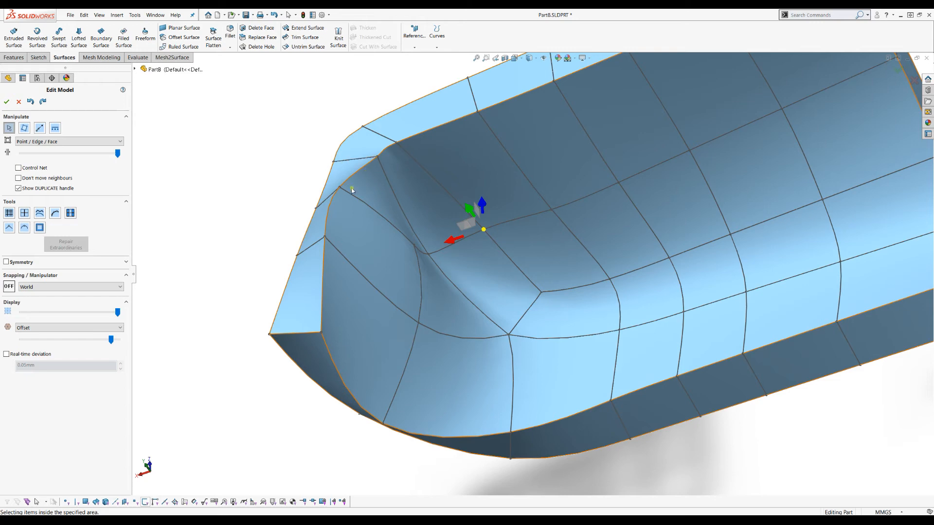
In the Front view, align all upper boundary vertices horizontally to the corner vertex at the straight end
middle_drag(321, 171, 353, 104)
key(space)
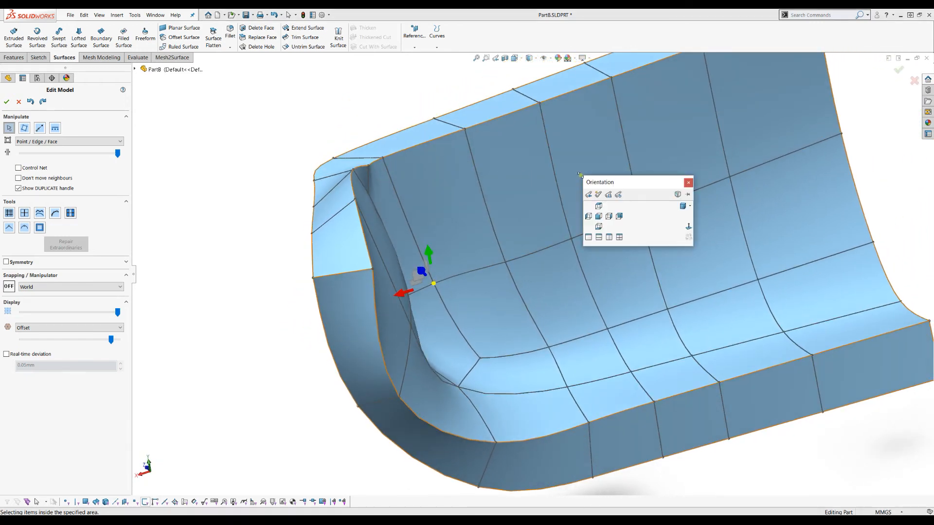
click(598, 217)
click(676, 165)
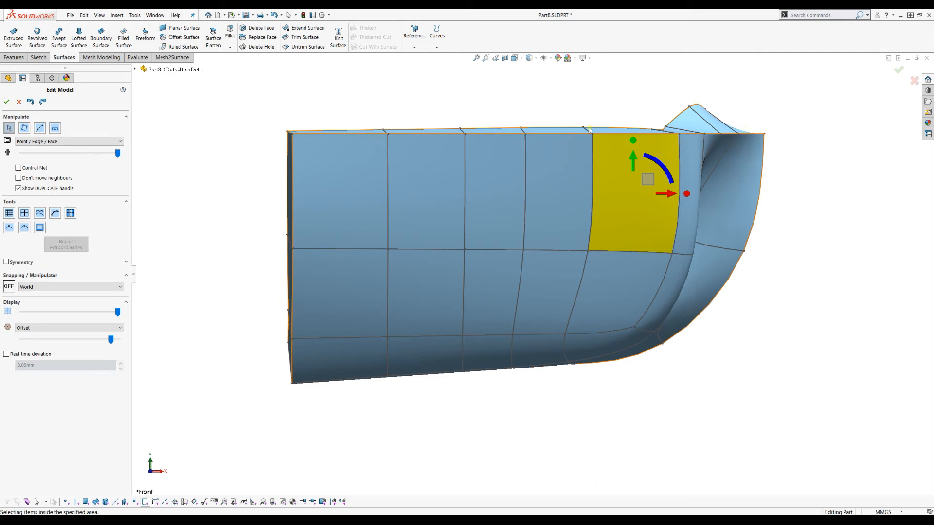
drag(246, 85, 815, 158)
click(55, 128)
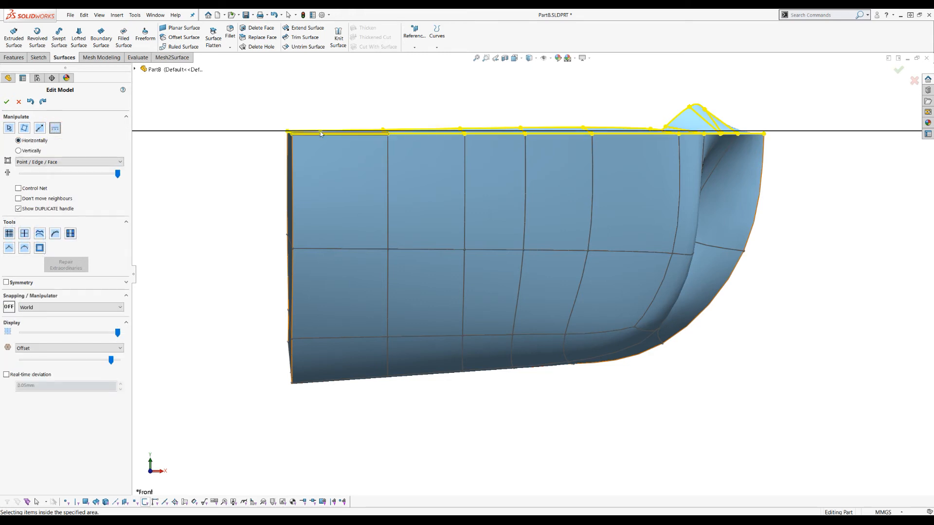
click(287, 132)
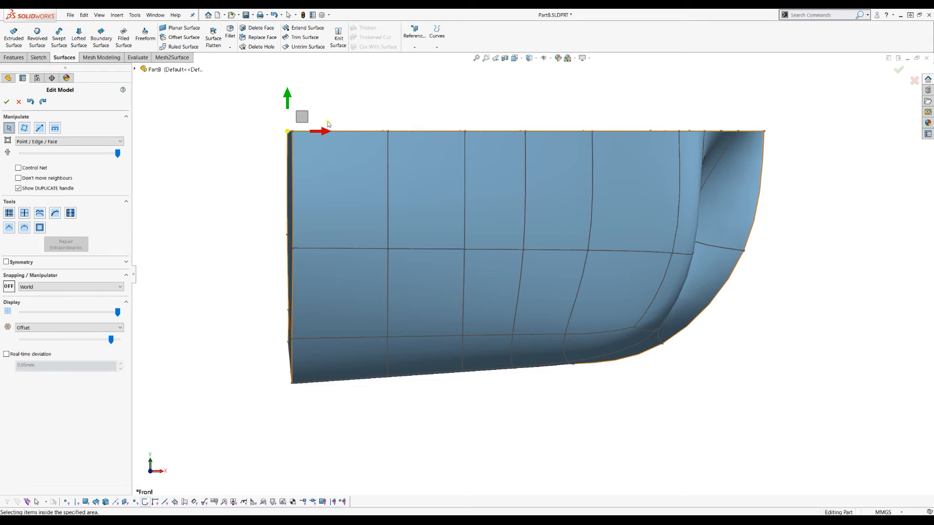
Align all vertices of the straight open end vertically to its upper corner vertex
drag(219, 91, 333, 442)
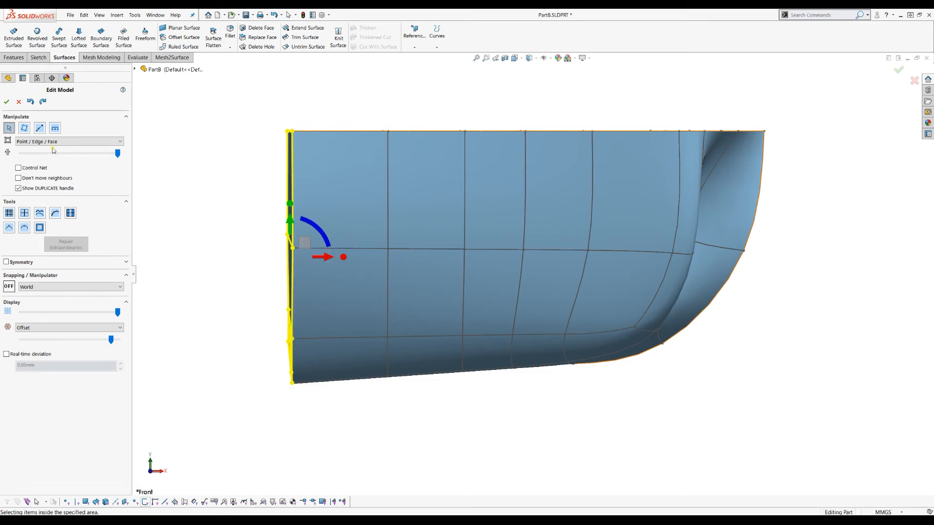
click(55, 128)
click(18, 150)
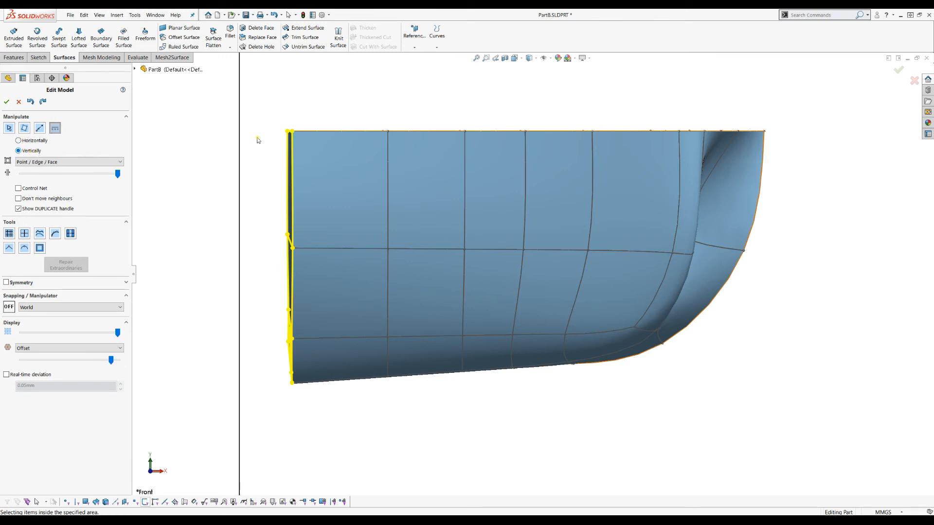
click(287, 132)
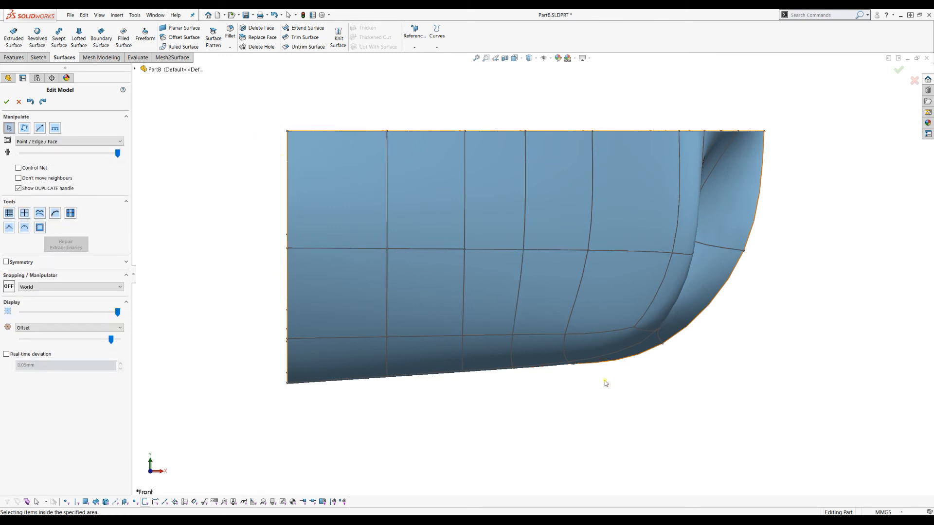
In the Top view, align the rear boundary vertices horizontally to the corner at the straight end and accept the free-form edit
key(Down)
key(Down)
key(Down)
key(Down)
key(Down)
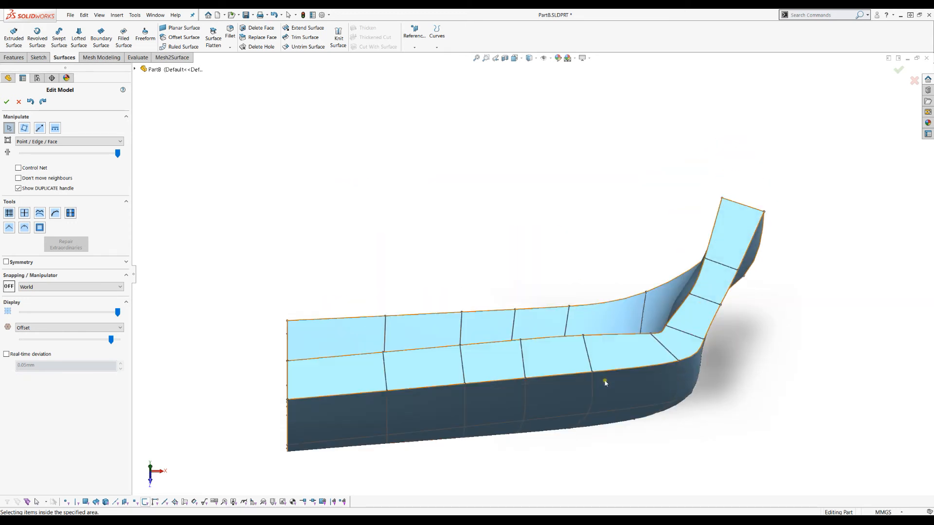
key(Down)
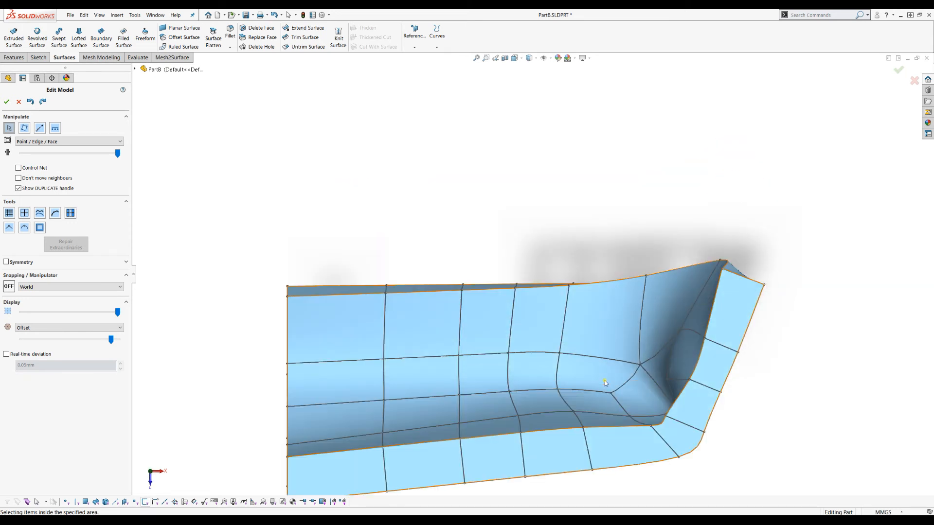
key(z)
key(z)
key(space)
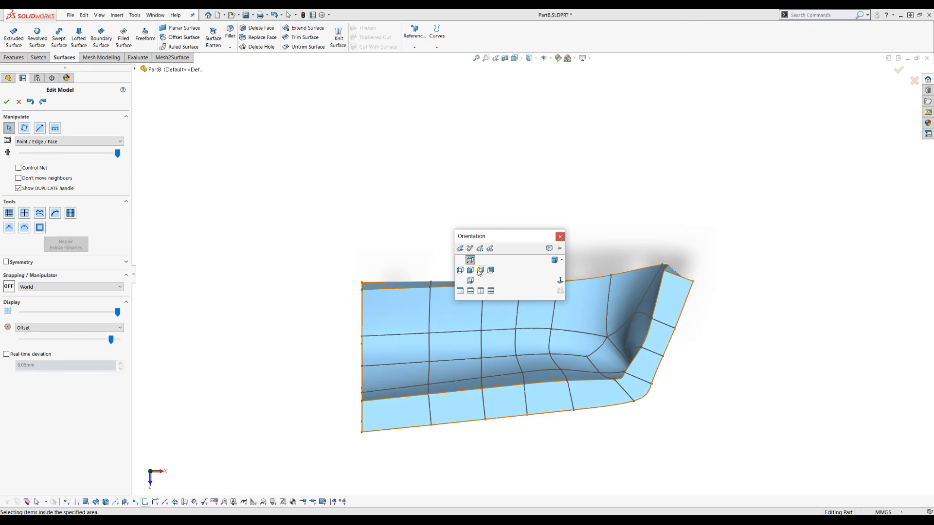
click(480, 271)
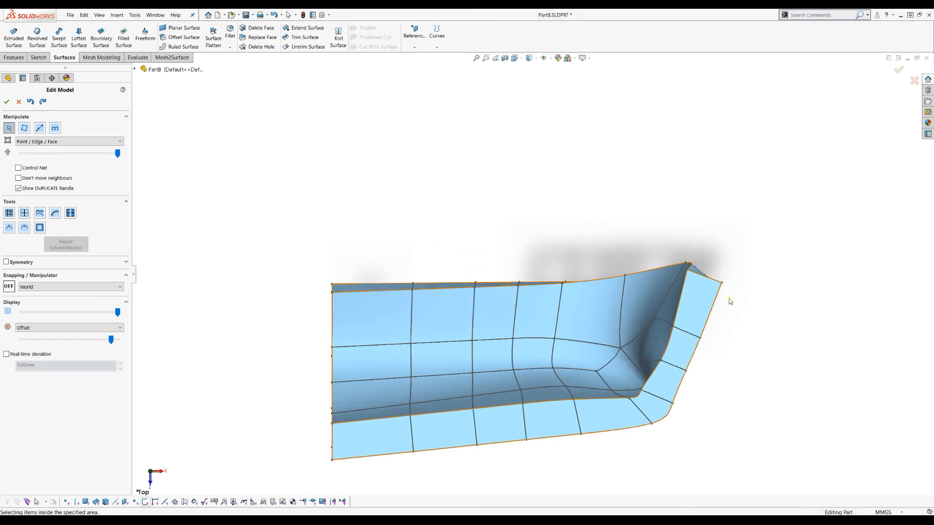
drag(274, 235, 759, 314)
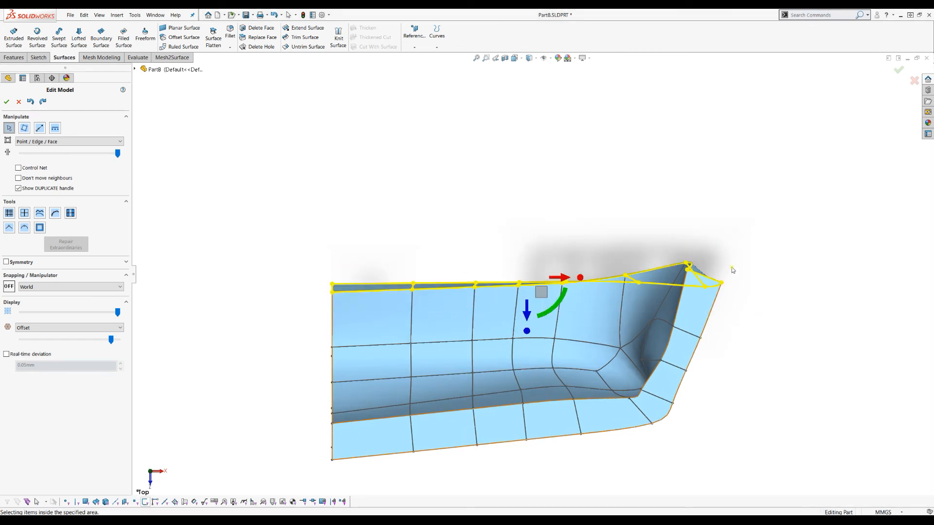
click(56, 128)
click(22, 141)
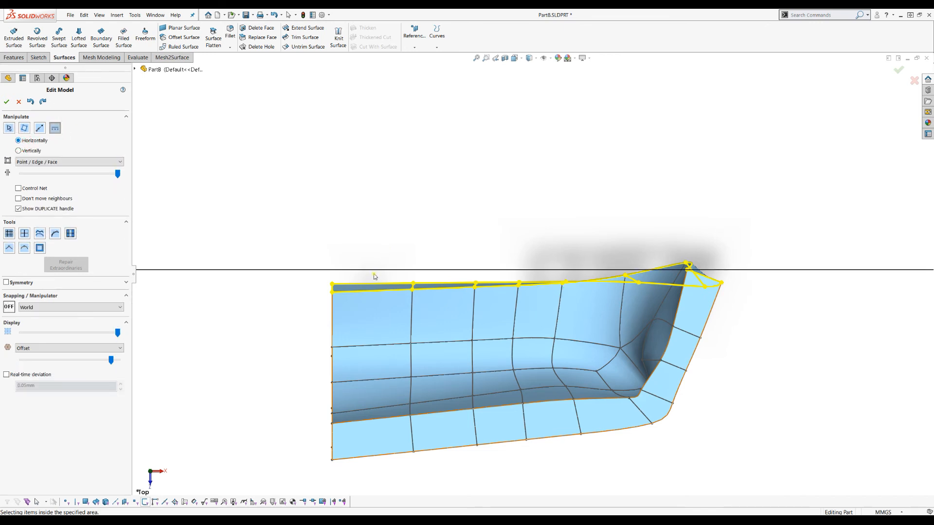
click(332, 286)
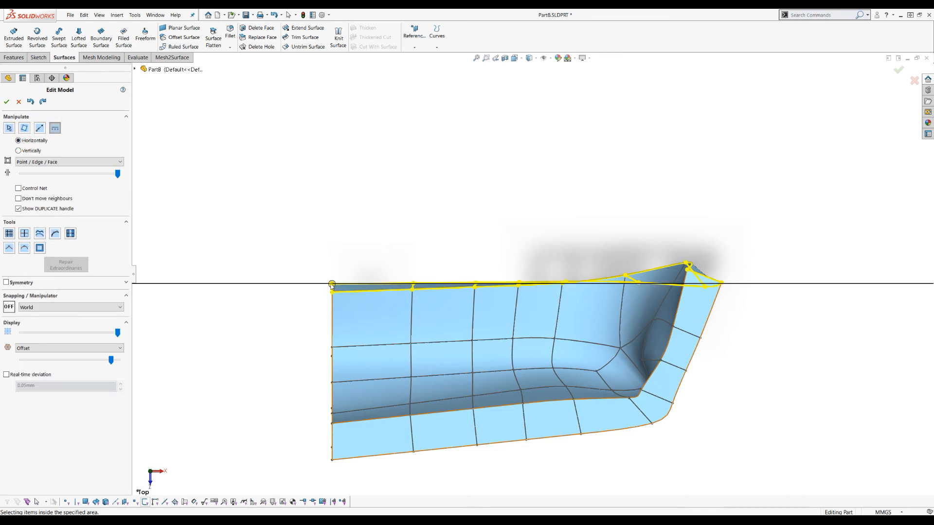
click(332, 284)
click(6, 102)
Examine the thickened body and section it parallel to the Top Plane at a 3 mm offset to check its wall
middle_drag(503, 306, 497, 271)
scroll(604, 271, up, 3)
middle_drag(695, 370, 681, 119)
middle_drag(312, 394, 517, 461)
middle_drag(500, 359, 519, 354)
scroll(466, 319, down, 2)
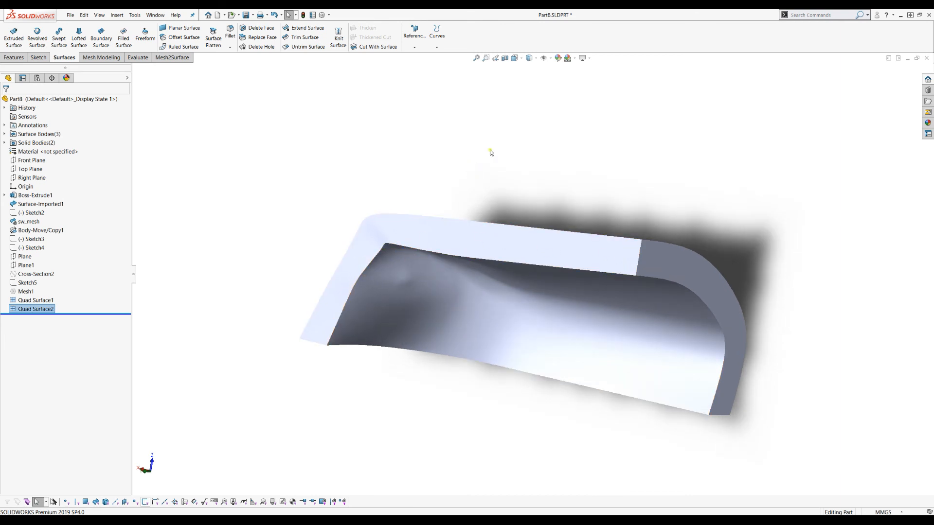
click(506, 57)
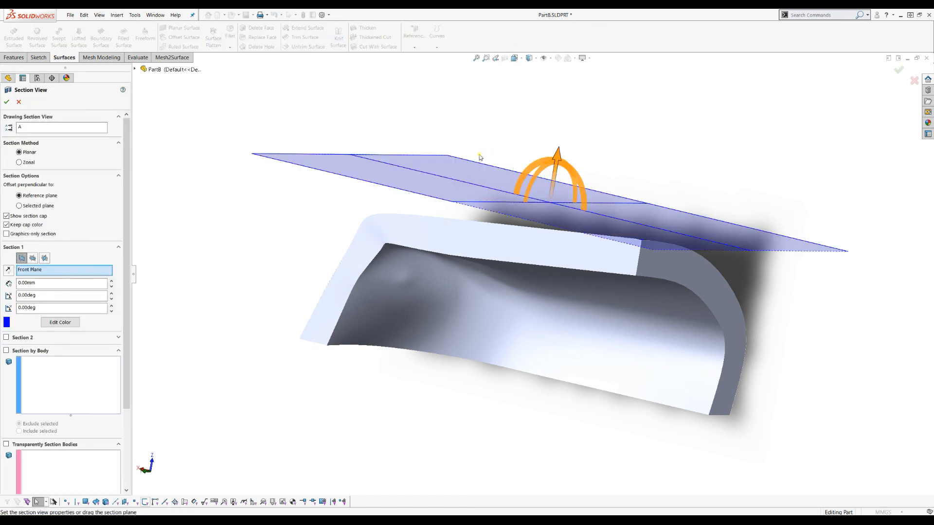
click(32, 258)
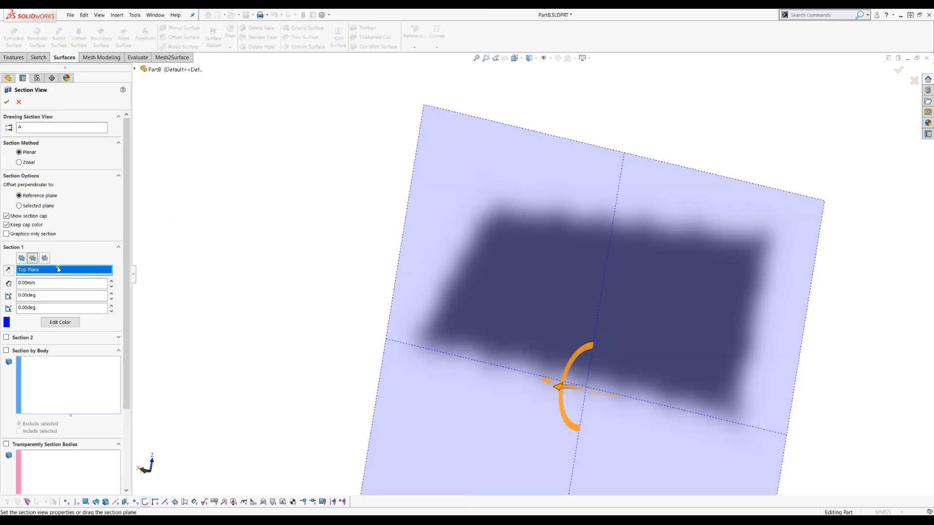
drag(565, 385, 463, 361)
middle_drag(453, 308, 481, 311)
scroll(479, 307, down, 4)
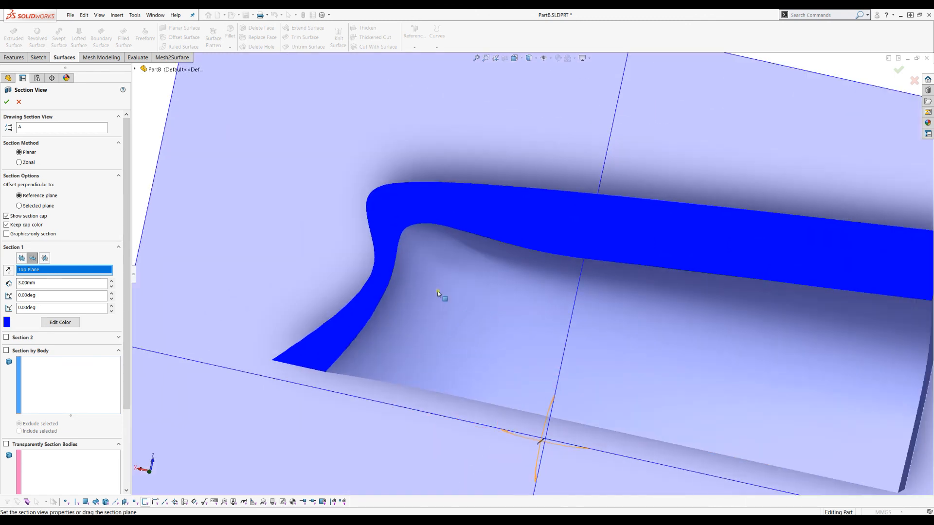
scroll(419, 273, up, 4)
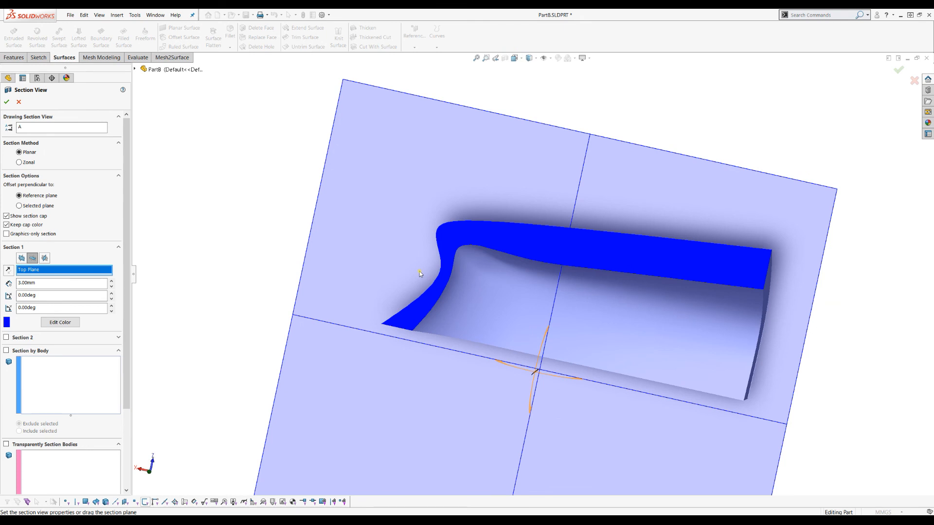